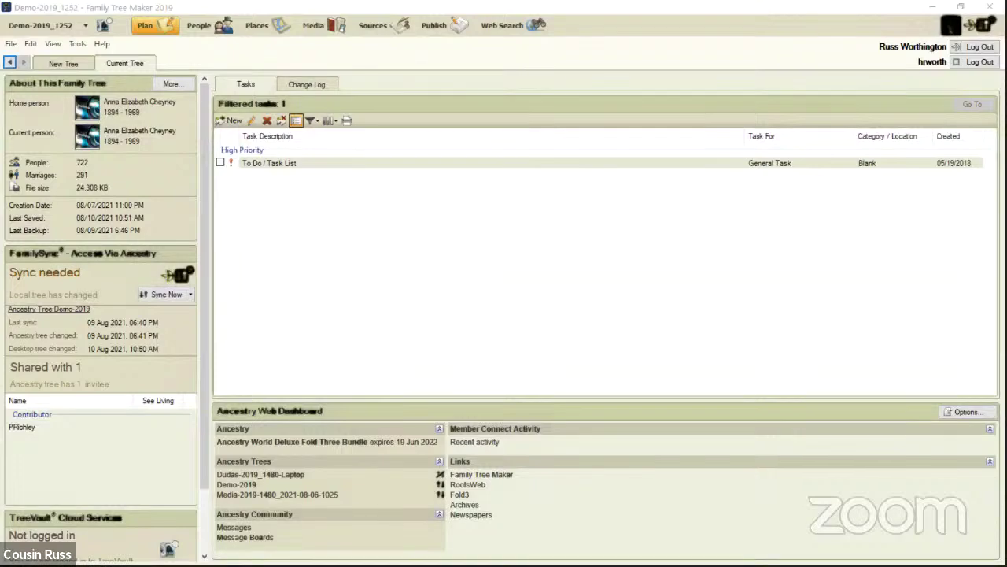
Switch to the browser showing the WikiTree watchlist, look over it, and open the WikiTree home page
left_click_drag(79, 16, 604, 17)
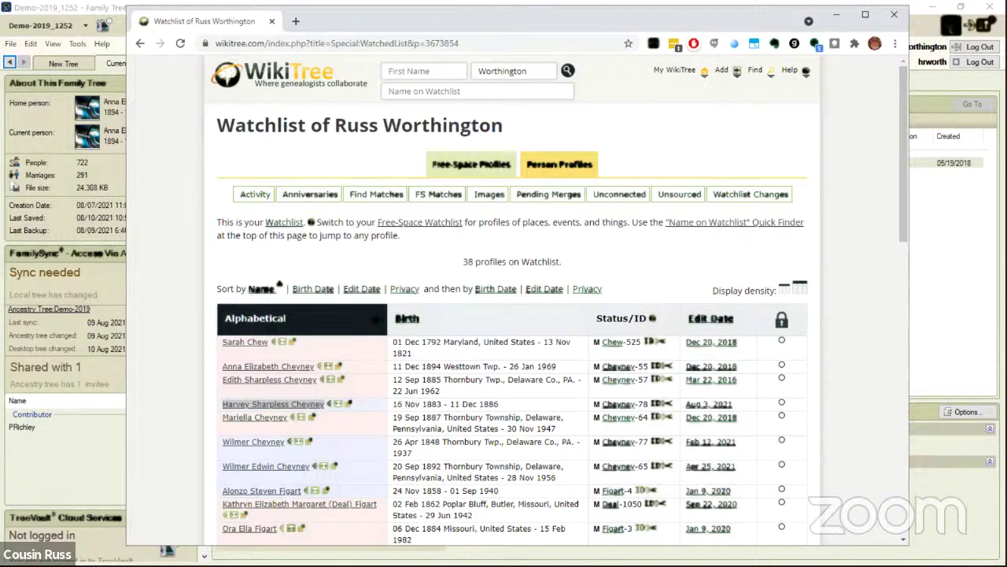
scroll(511, 299, "down", 2)
scroll(511, 299, "up", 2)
mouse_move(674, 70)
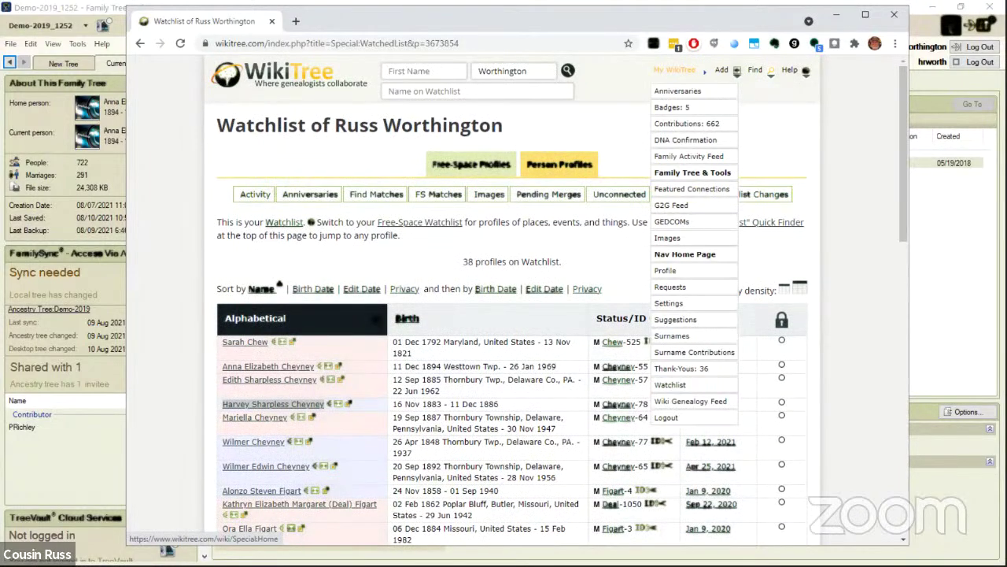
mouse_move(722, 70)
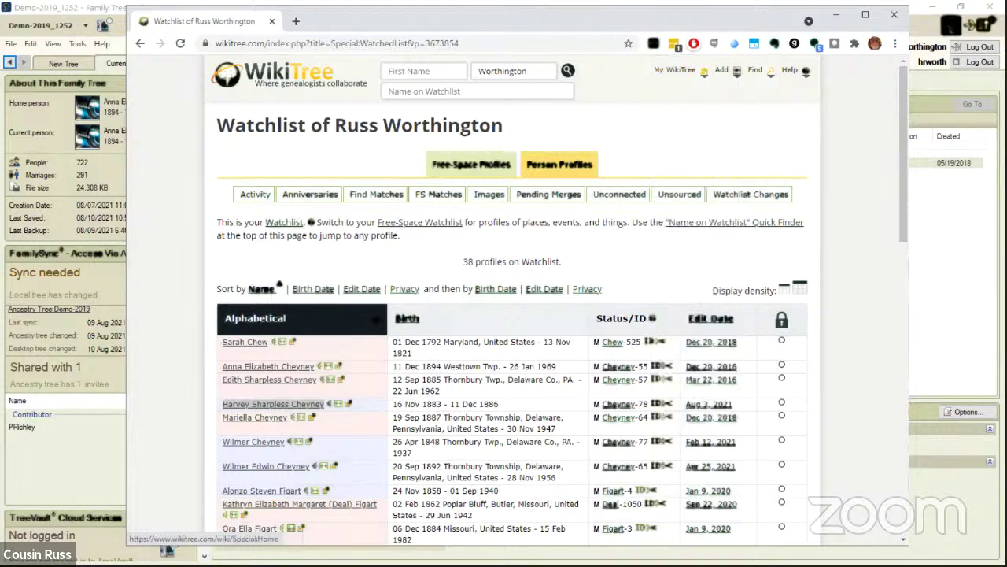
left_click(288, 74)
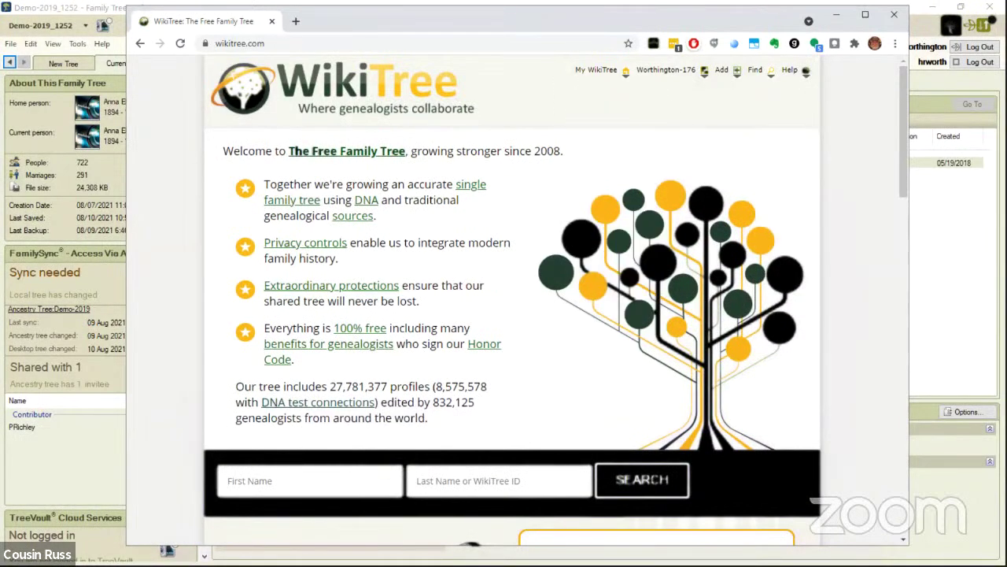
Return to the WikiTree watchlist and open the person profile whose WikiTree ID ends in 64
mouse_move(606, 71)
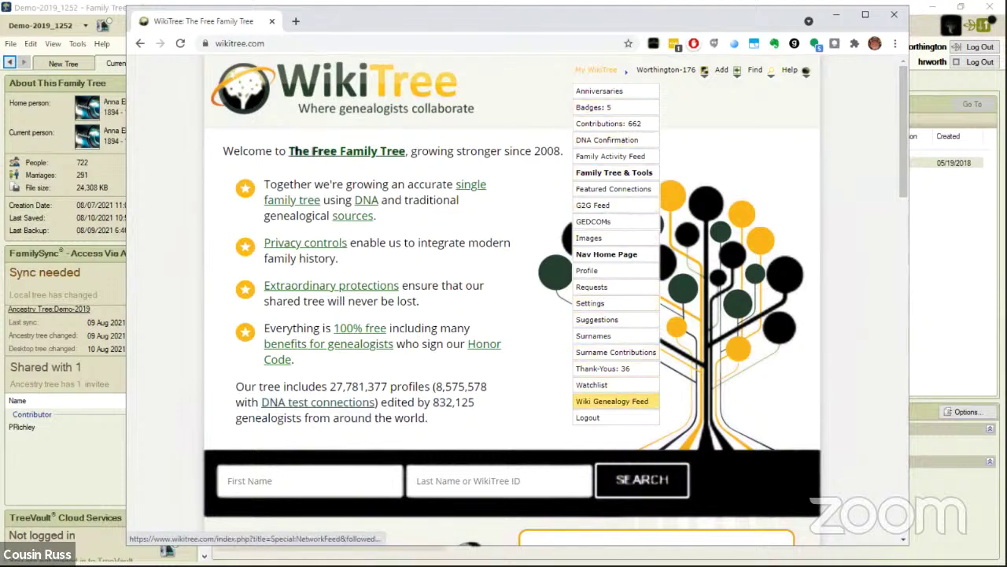
left_click(591, 384)
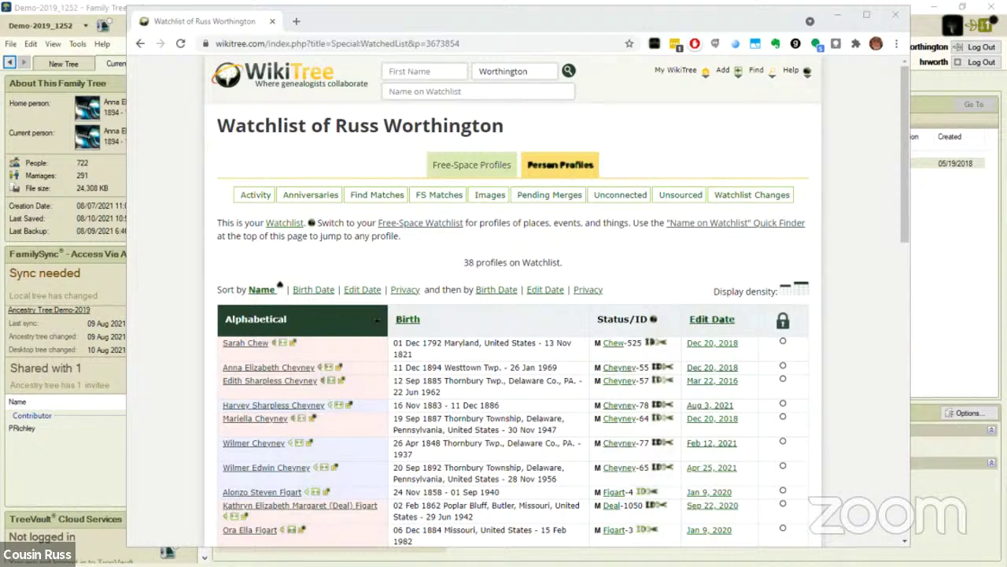
mouse_move(253, 418)
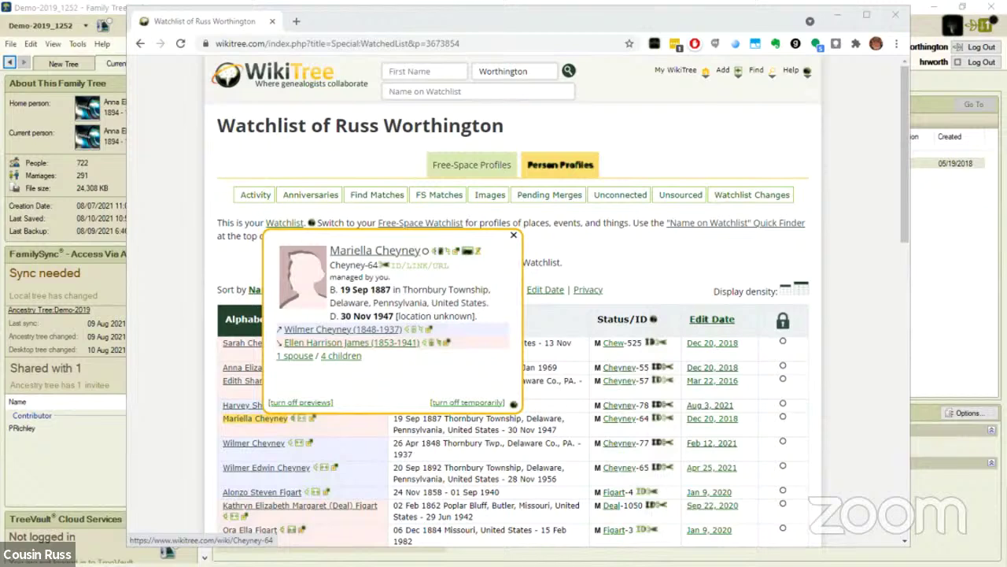
left_click(255, 419)
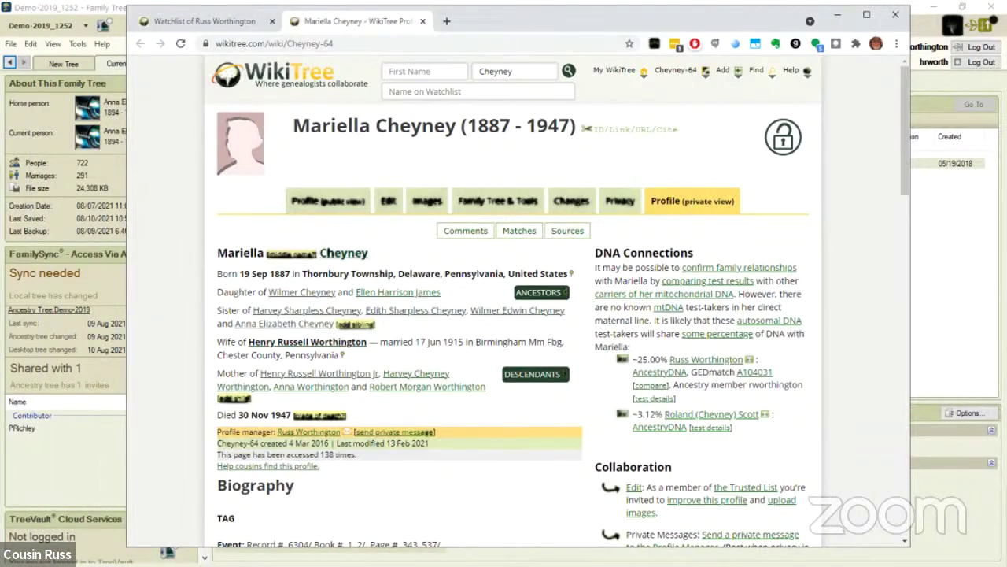
Switch back to Family Tree Maker and open the list of individual facts for the same person
left_click(837, 14)
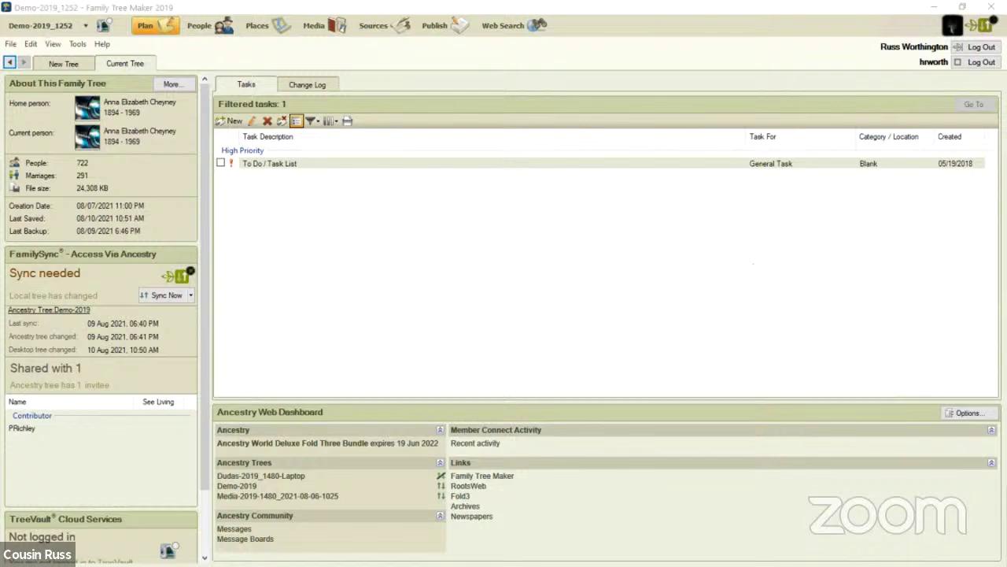
left_click(200, 25)
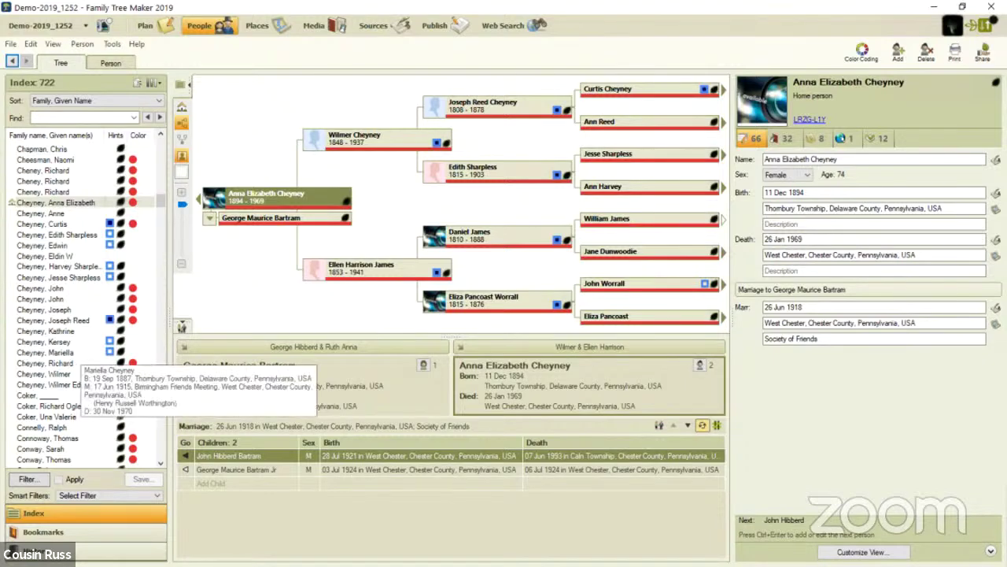
left_click(77, 352)
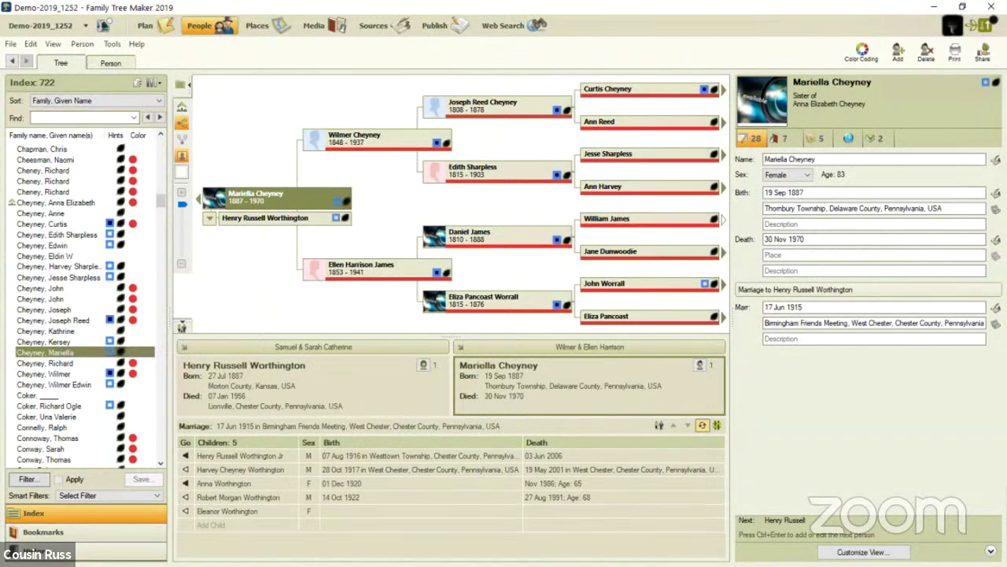
left_click(111, 63)
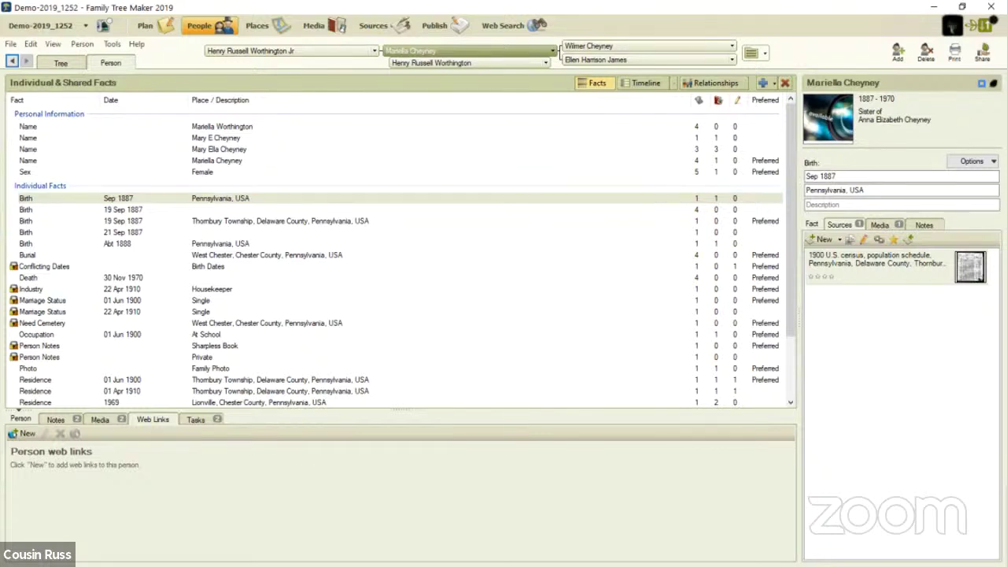
Add a WikiTree ID fact to the person, with the profile's WikiTree ID followed by "- M" as its value
left_click(762, 83)
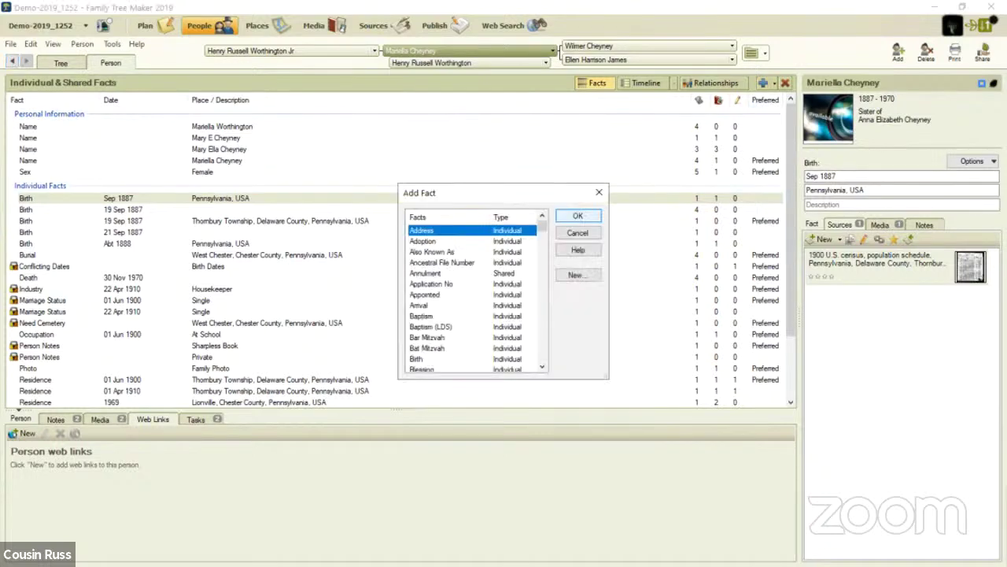
key("w")
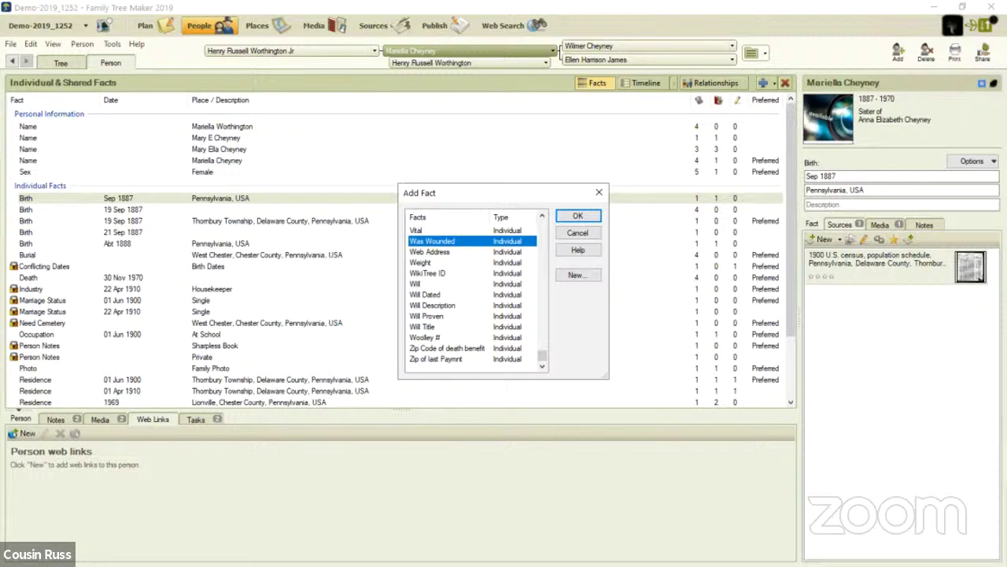
key("i")
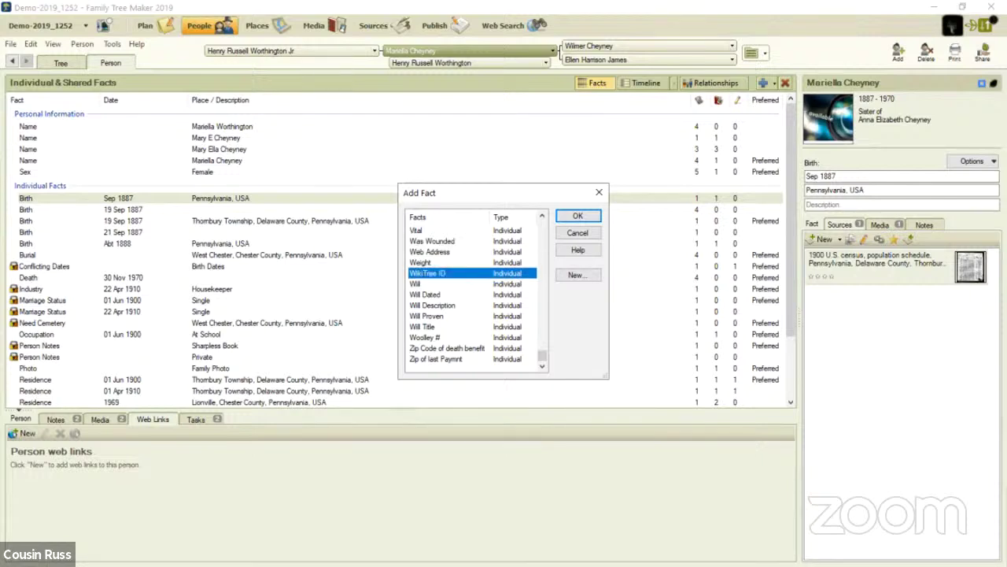
key("Return")
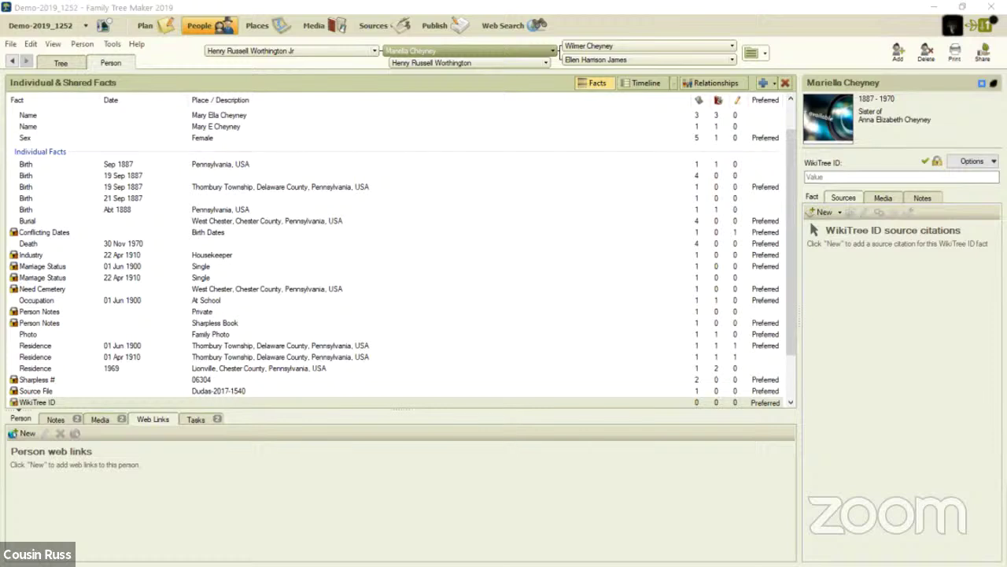
left_click(815, 177)
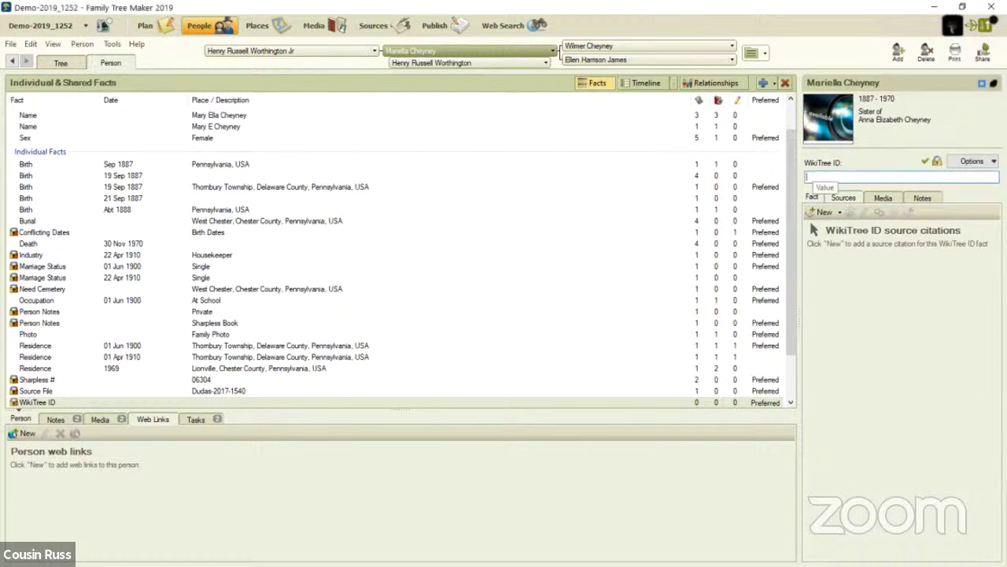
type("Cheyney-64")
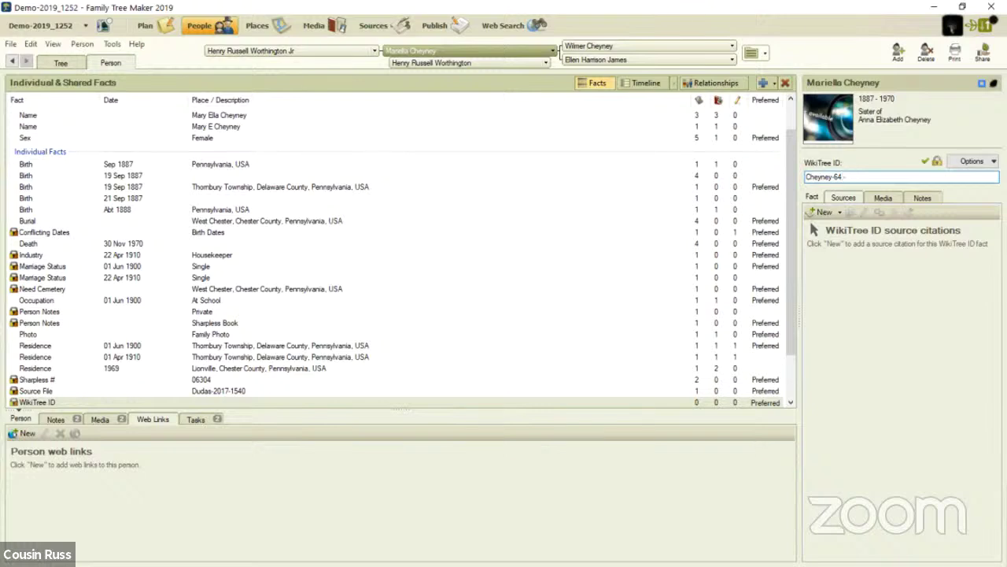
type("- M")
Source the WikiTree ID fact with a new copy of the existing WikiTree citation for the brother (1883 - 1886)
left_click(834, 214)
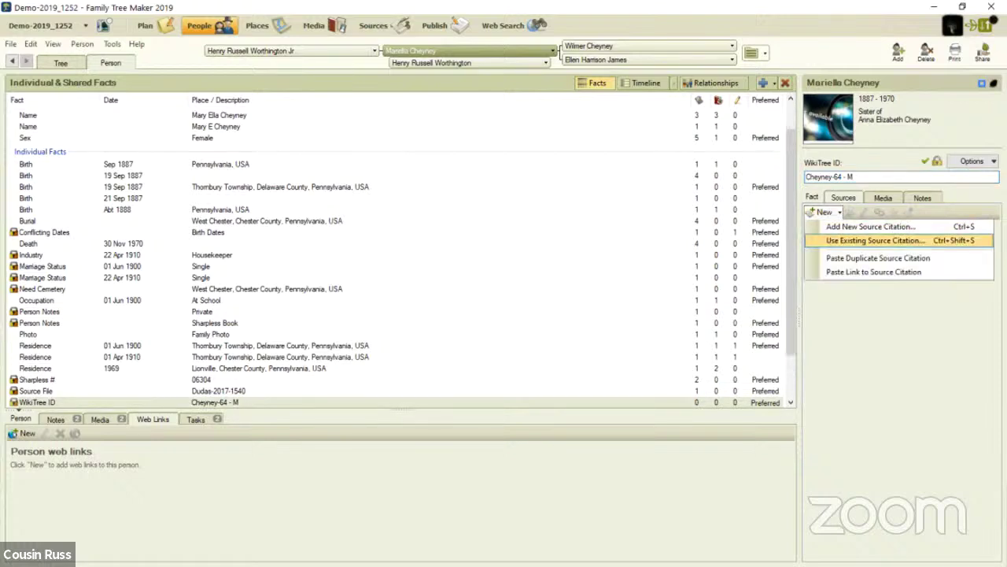
left_click(815, 240)
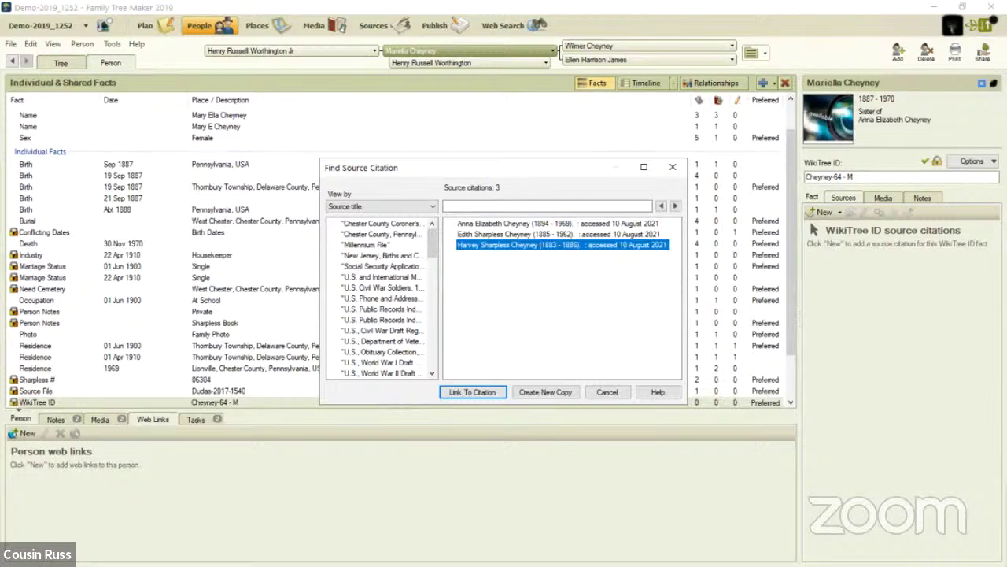
left_click_drag(432, 243, 432, 353)
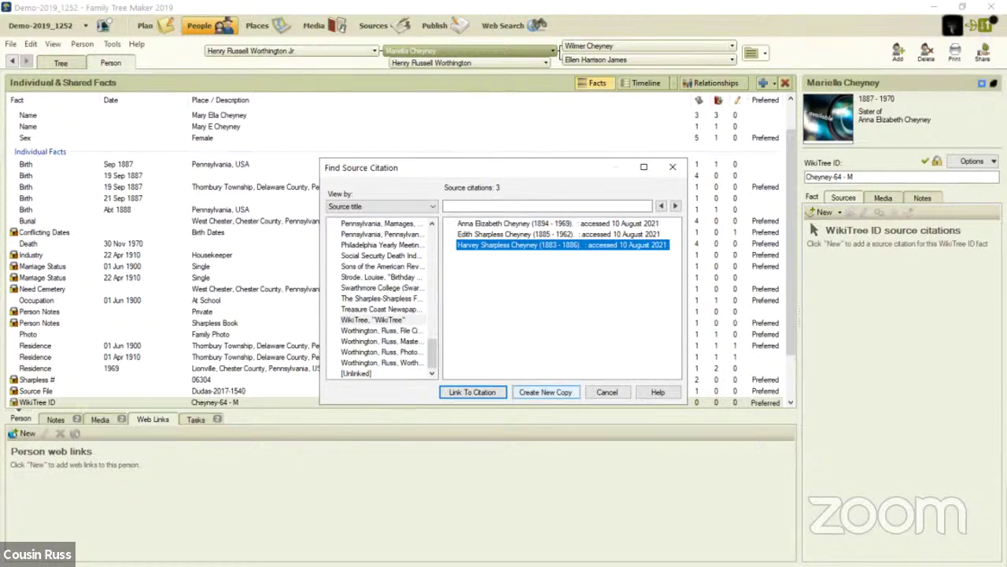
left_click(545, 392)
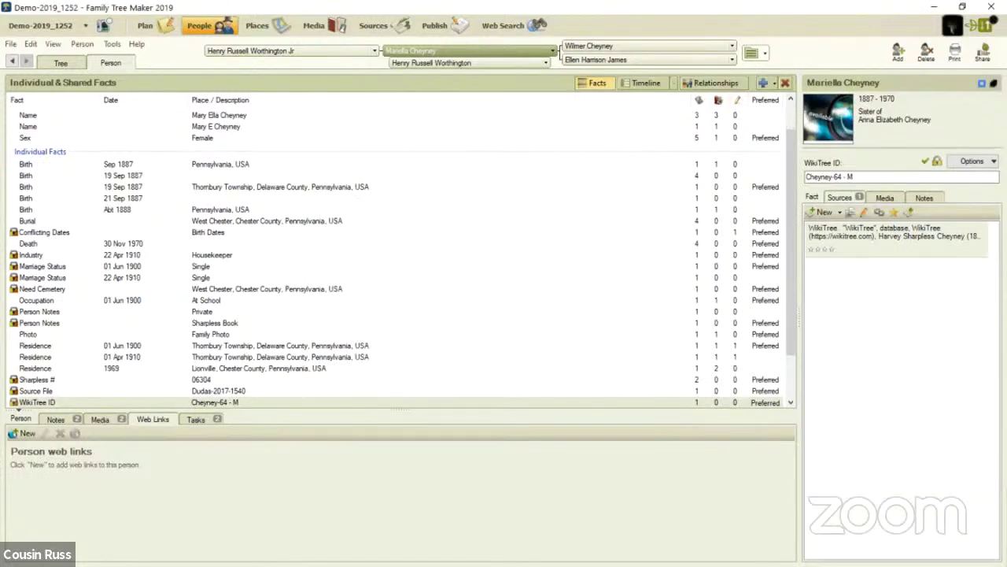
Replace the copied citation's detail with the profile heading: the person's full name and the years (1887 - 1947)
double_click(889, 232)
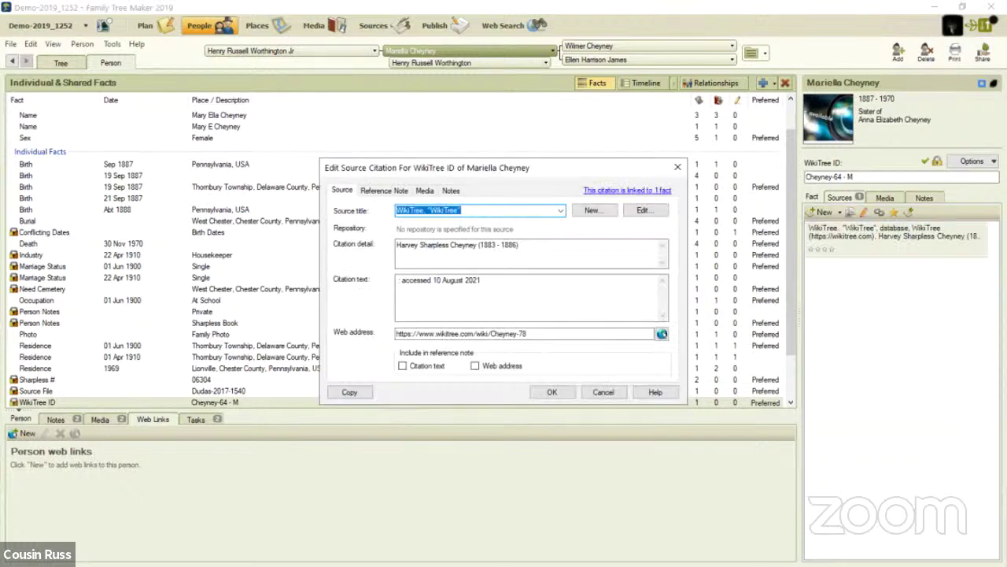
left_click(663, 334)
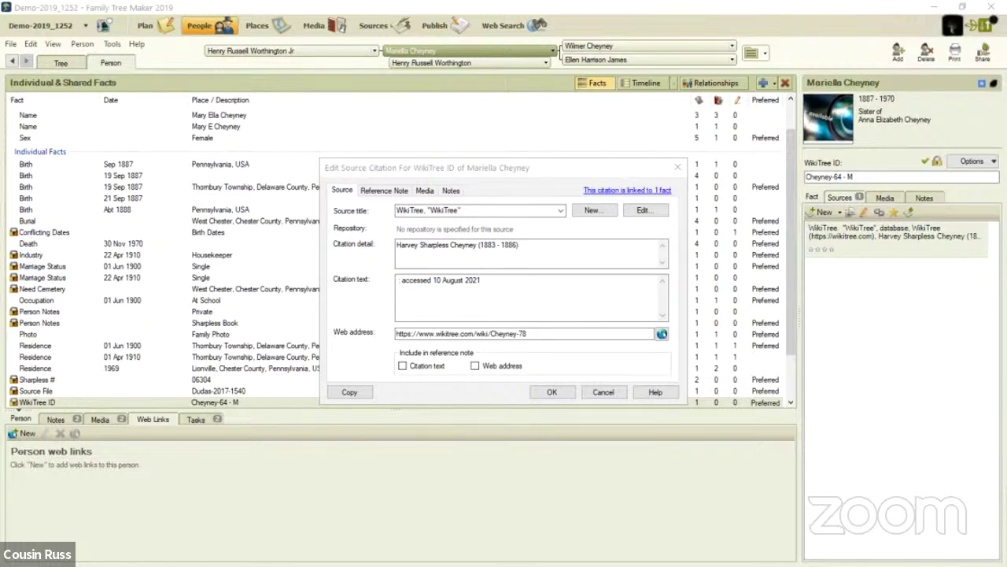
left_click(441, 250)
type("Mariella Cheyney (1887 - 1947)")
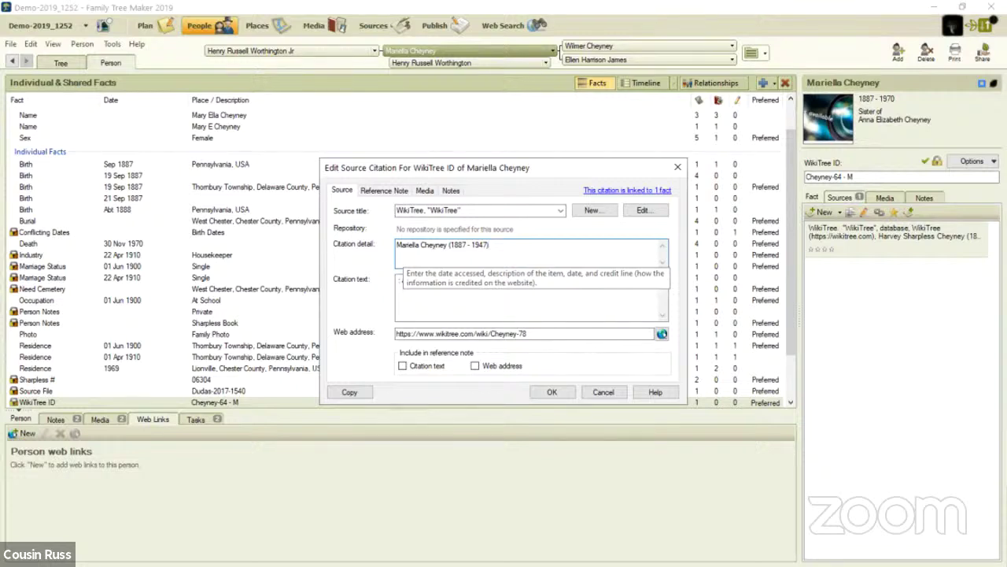
Copy the person's WikiTree profile URL from the browser and replace the citation's web address with it
left_click_drag(0, 41, 543, 27)
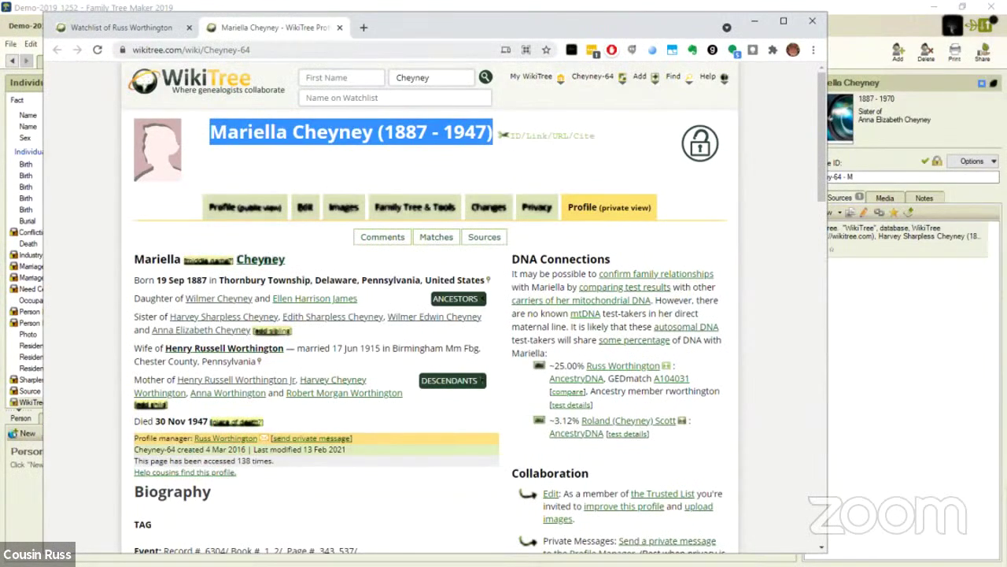
left_click(236, 50)
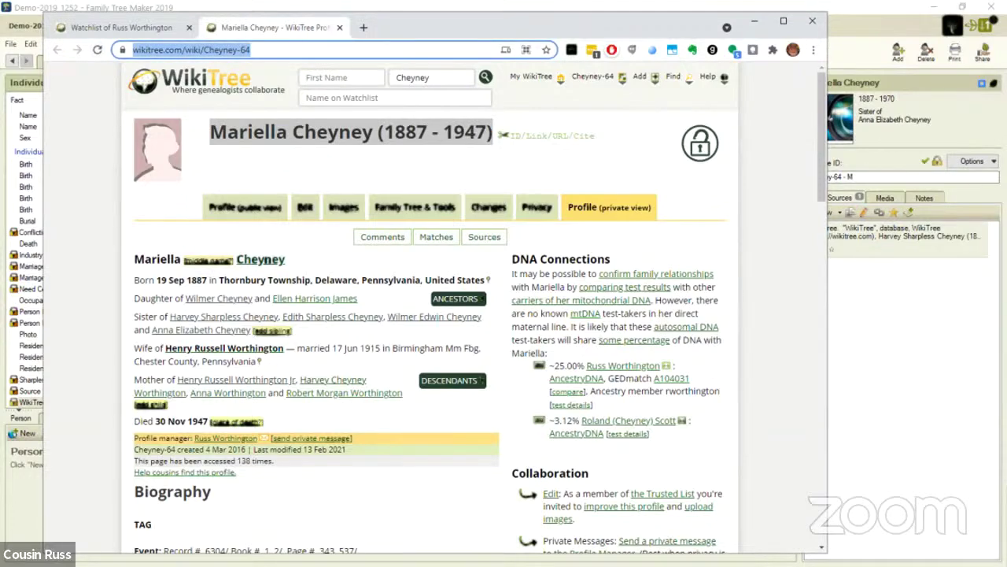
left_click_drag(504, 27, 0, 20)
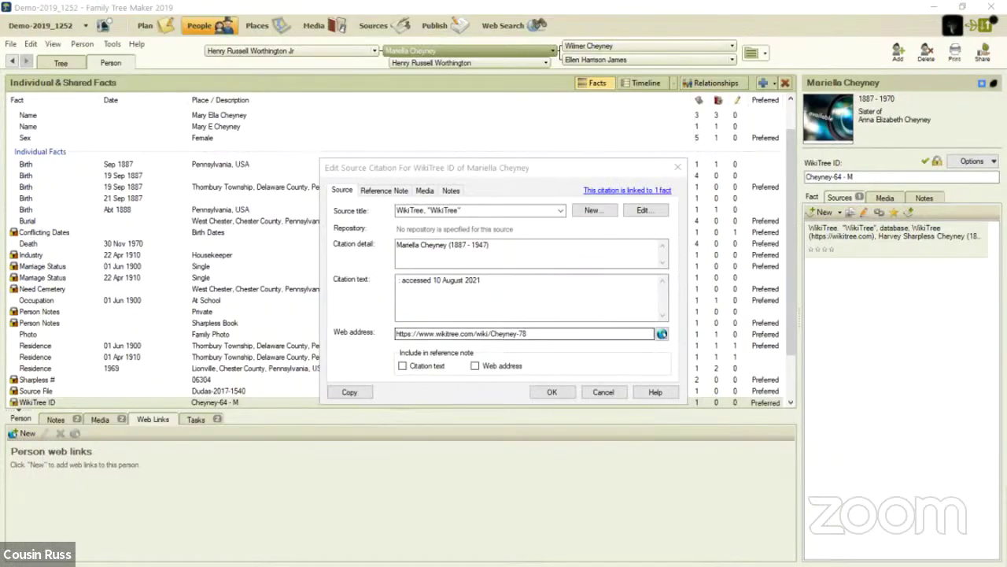
double_click(398, 334)
key("ctrl+v")
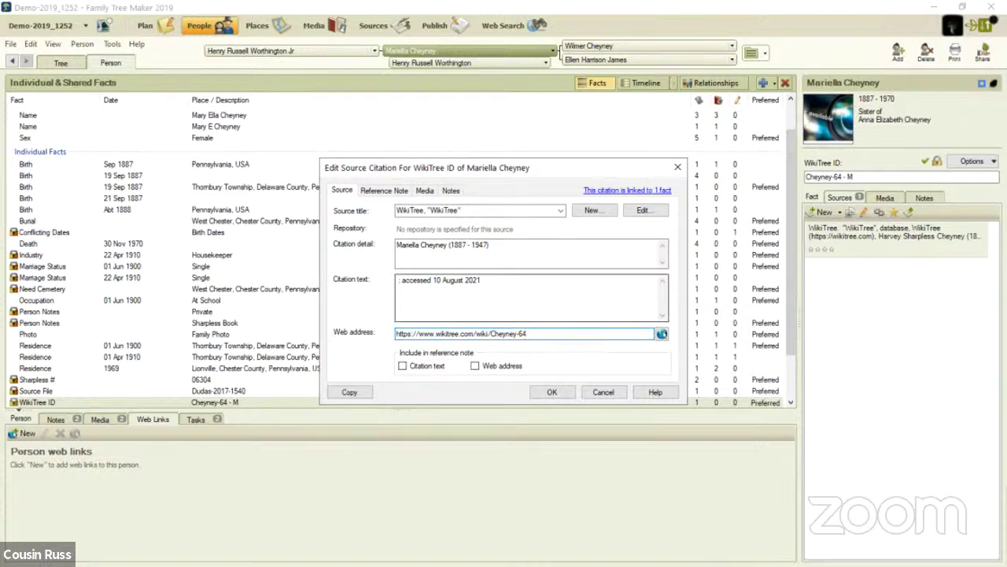
left_click(403, 308)
key("ctrl+c")
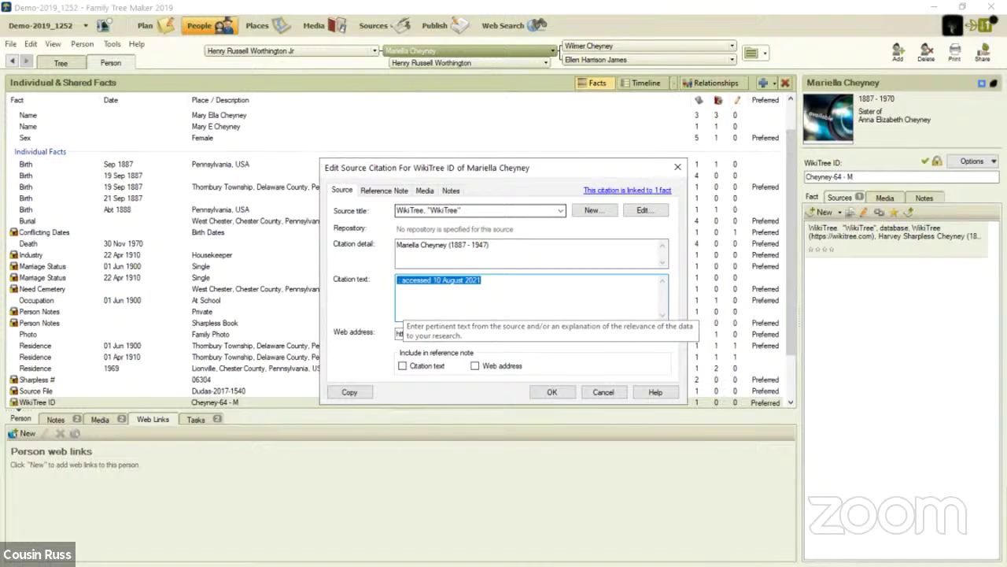
left_click(384, 190)
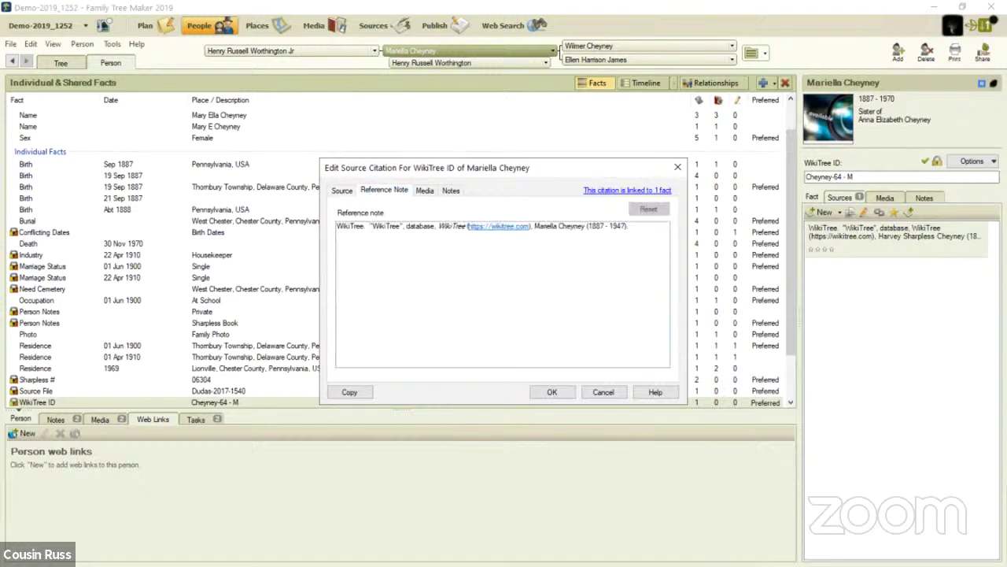
left_click(534, 226)
key("ctrl+v")
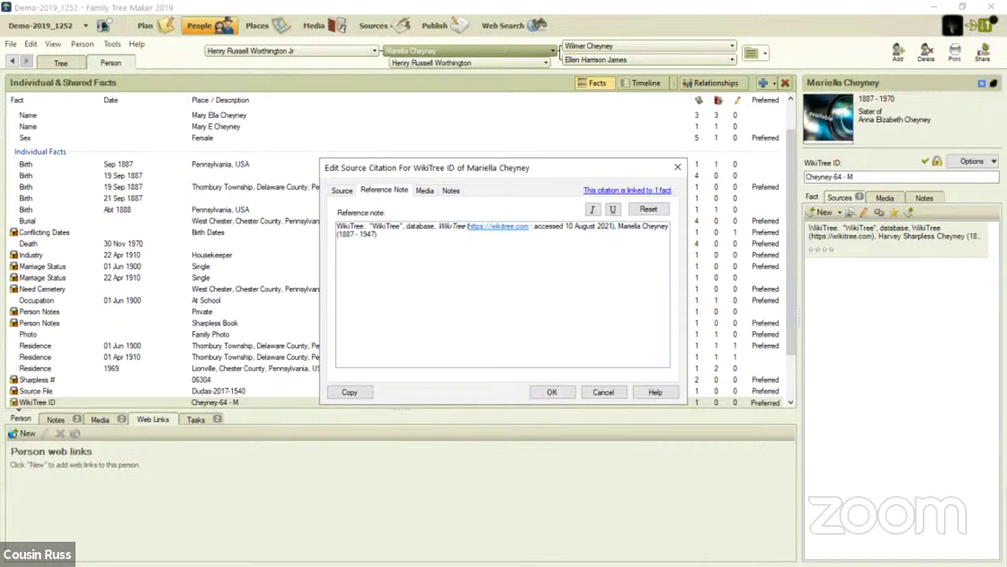
left_click(552, 391)
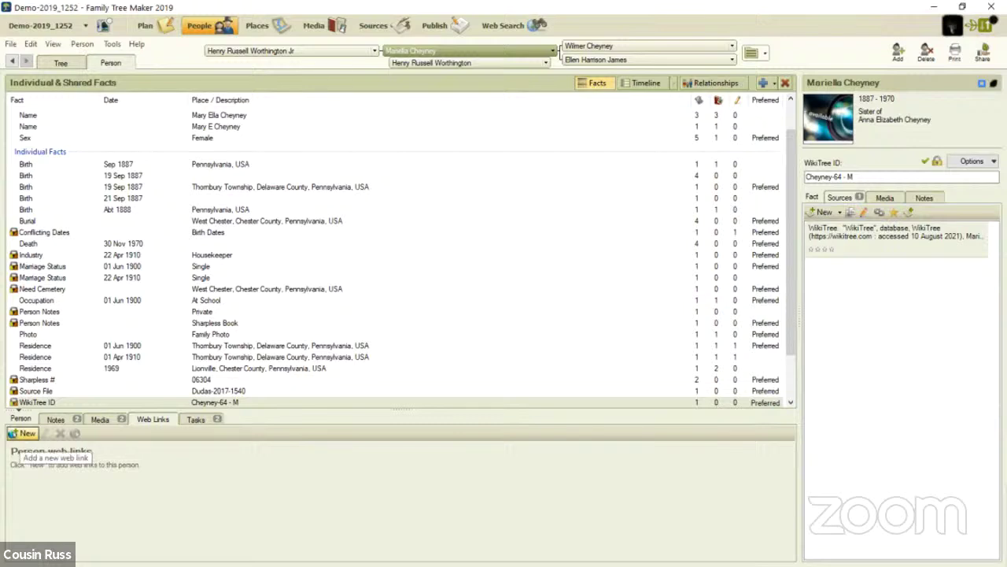
Start a new web link for the person and set its web address to the person's WikiTree profile URL
left_click(24, 434)
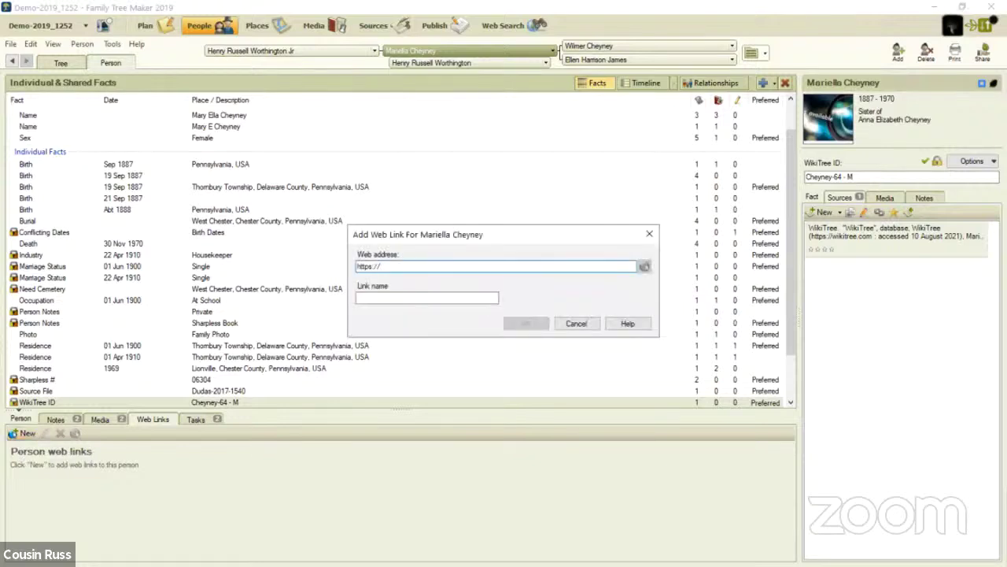
key("ctrl+a")
key("ctrl+v")
key("alt+Tab")
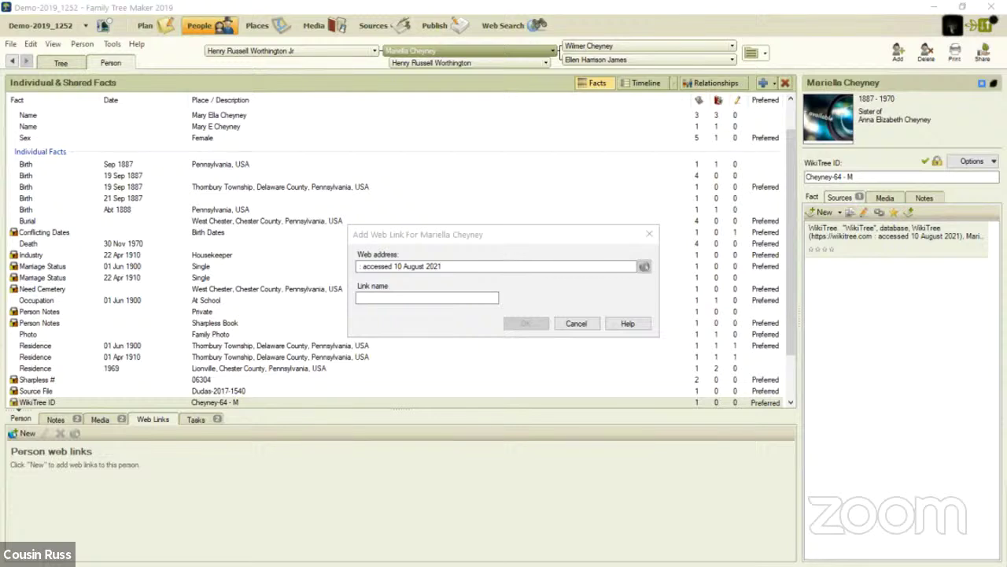
key("alt+Tab")
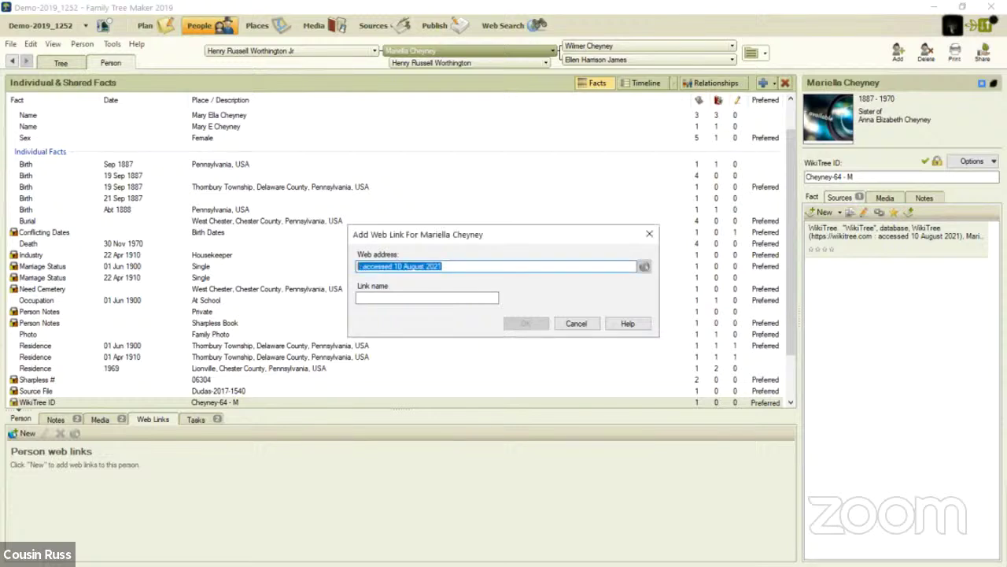
type("https://www.wikitree.com/wiki/Cheyney-64")
Name the web link with the WikiTree profile heading, the person's full name and the years (1887 - 1947), and save it
key("alt+Tab")
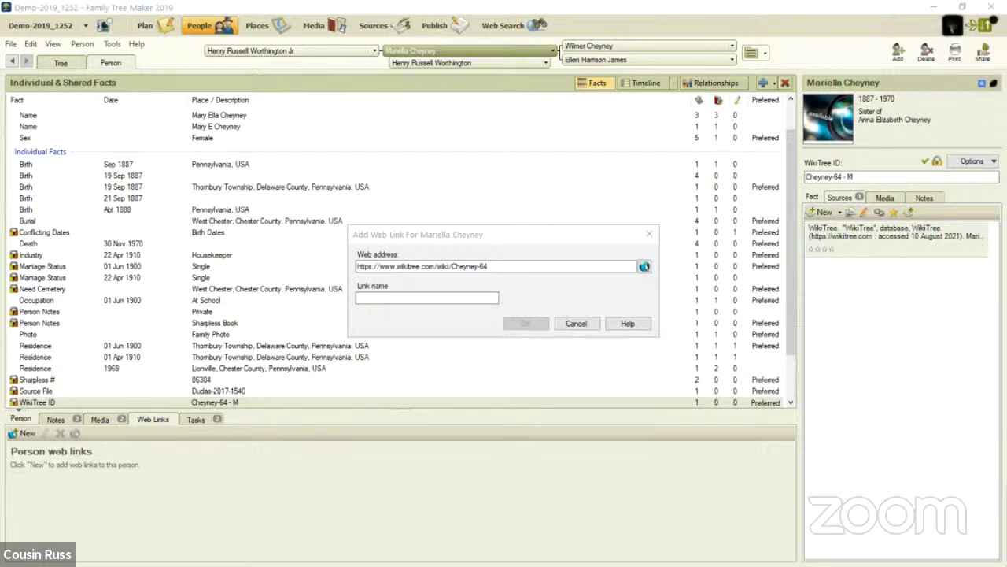
key("alt+Tab")
type("Mariella Cheyney (1887 - 1947)")
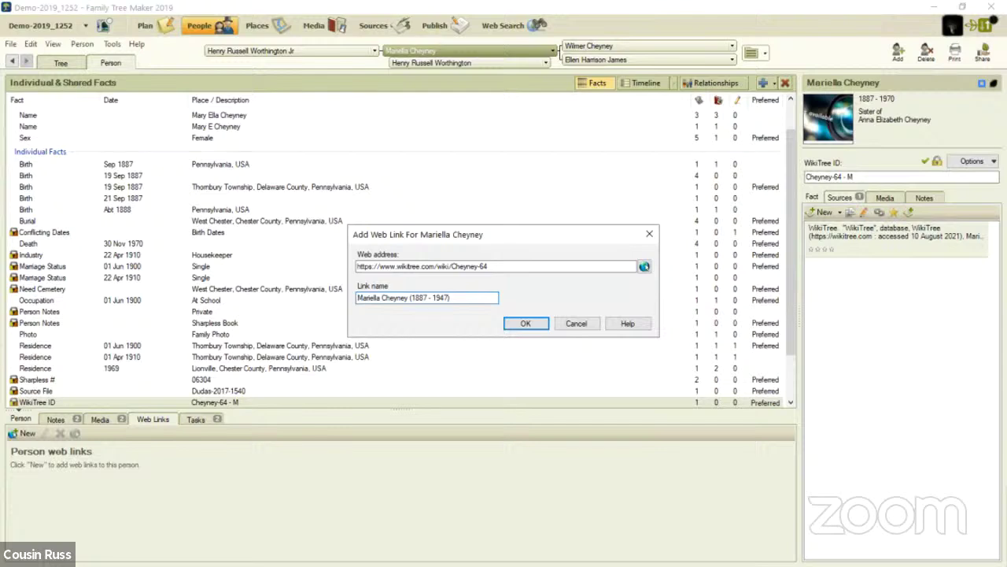
left_click(531, 324)
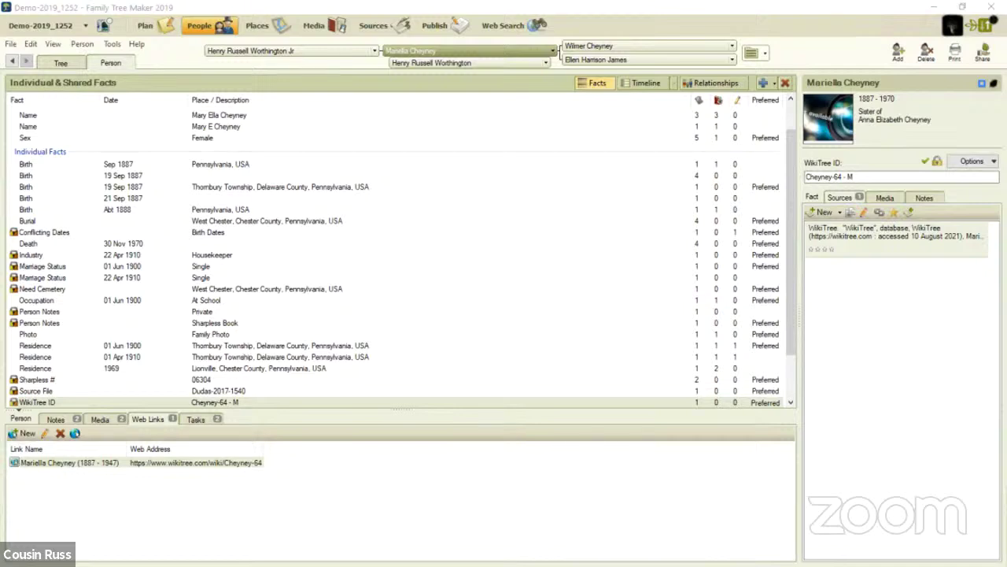
Open the person's WikiTree profile in the browser and write the profile manager a private message reading "Added to Demo-2019"
left_click_drag(2, 49, 485, 11)
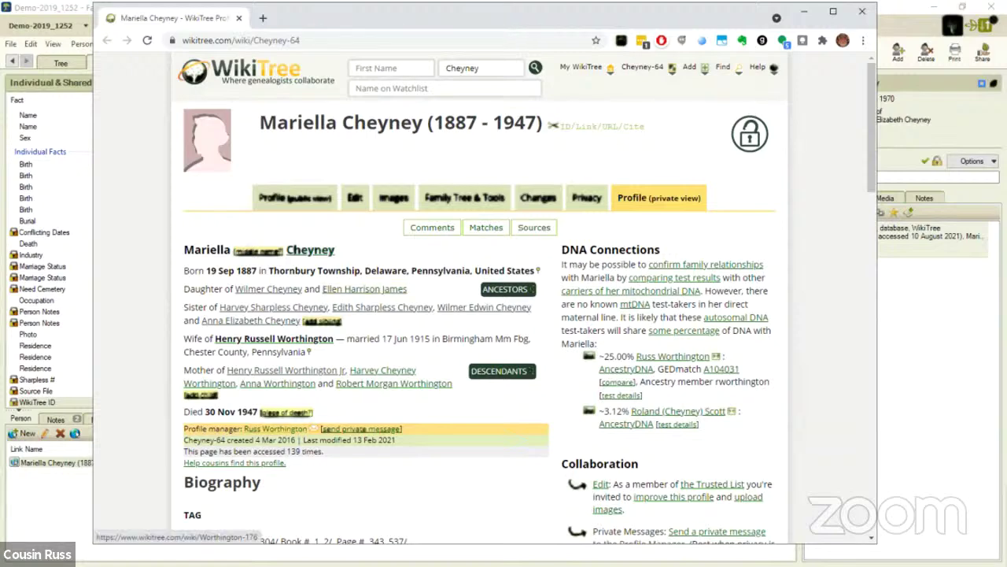
mouse_move(275, 430)
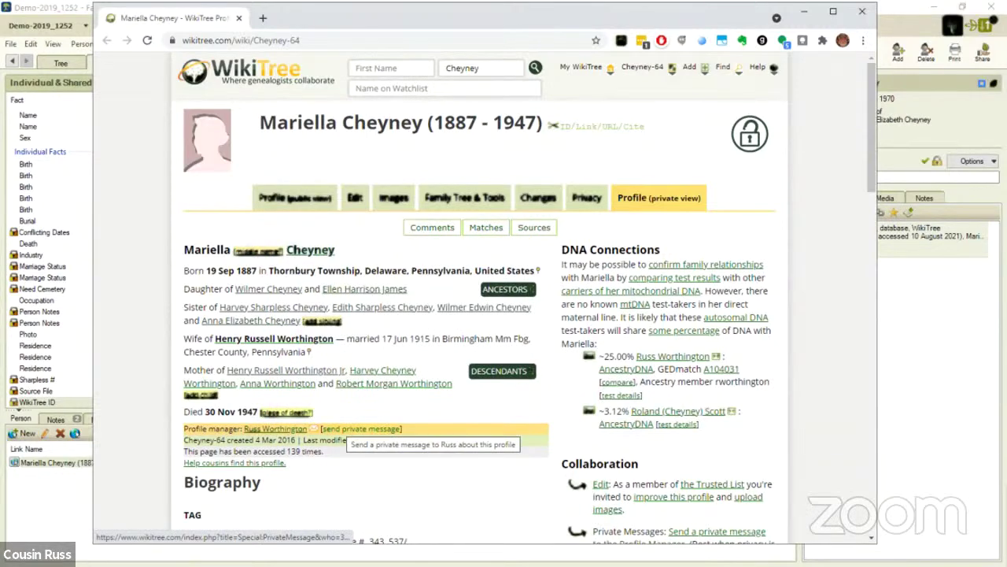
left_click(361, 429)
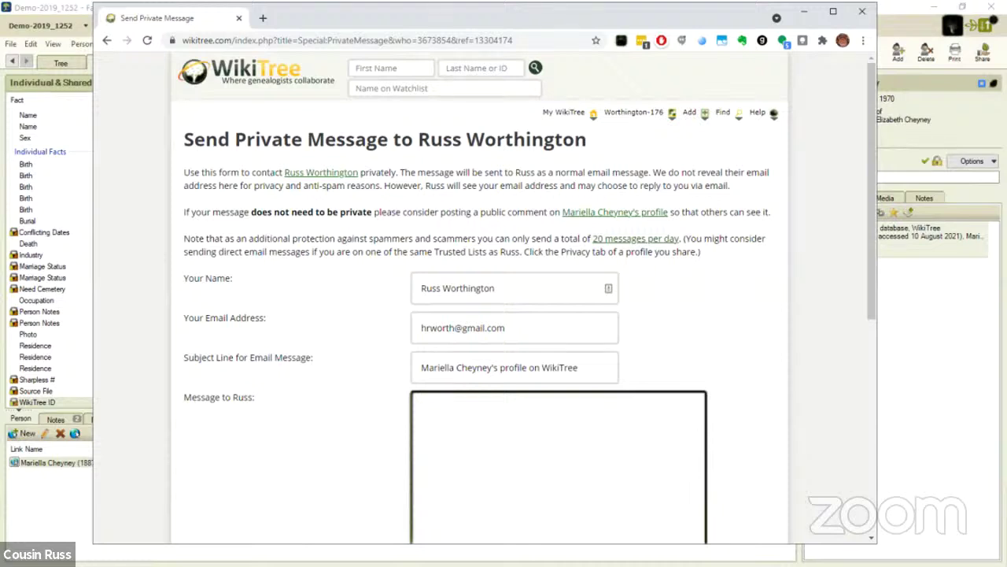
type("Added to Demo-2019")
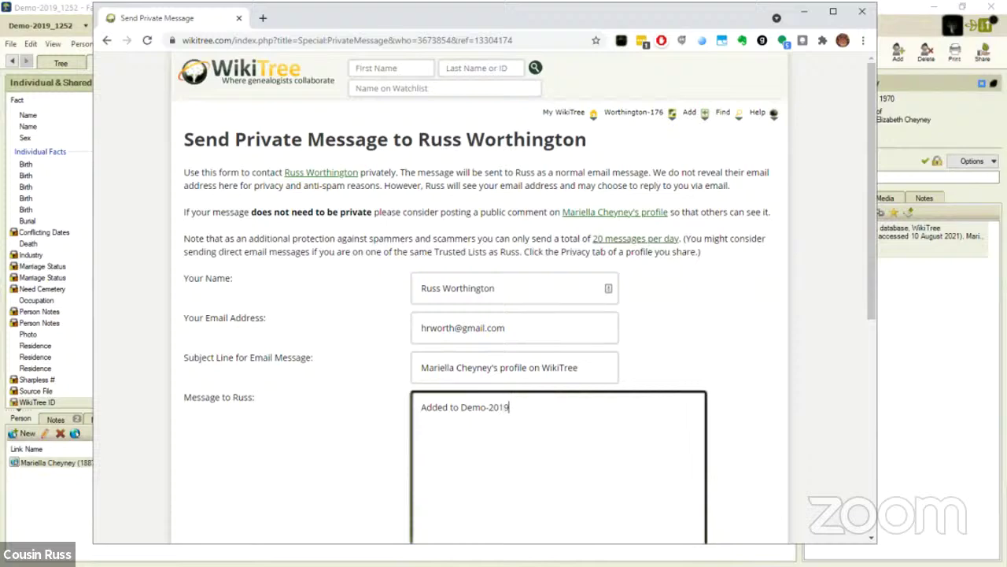
Answer the private message's anti-spam question with "ten" and send the message
scroll(480, 314, "down", 1)
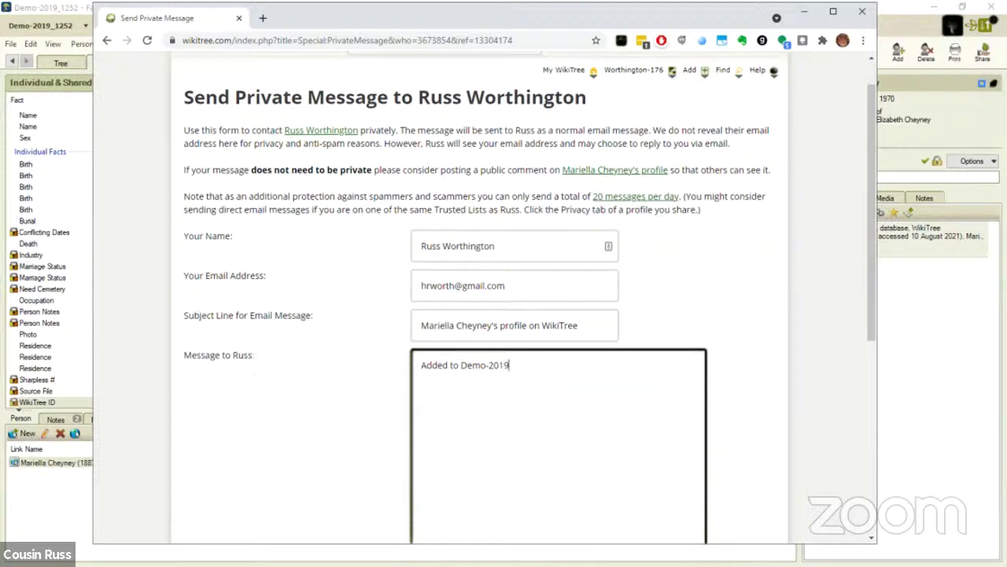
scroll(480, 315, "down", 5)
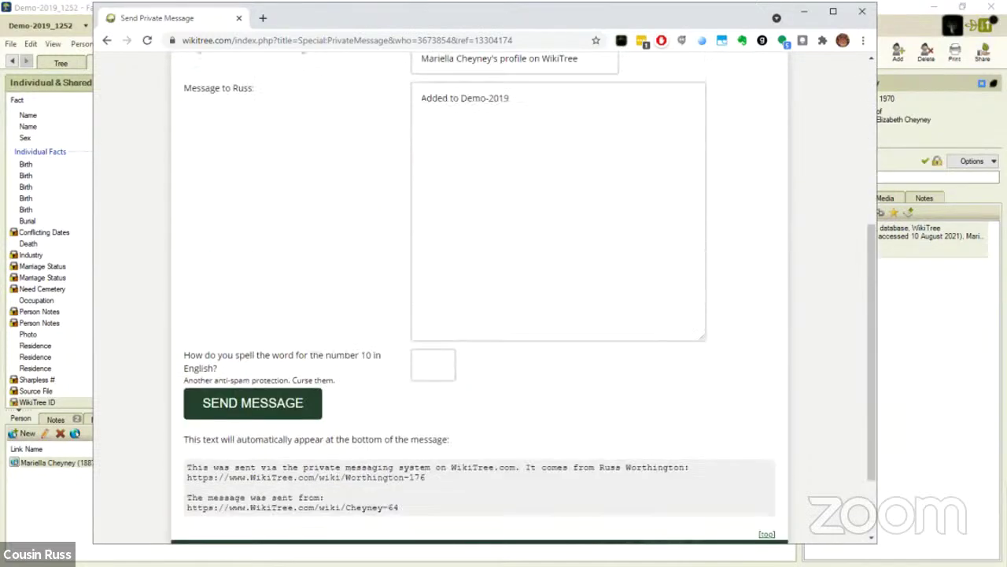
scroll(480, 314, "up", 7)
scroll(480, 315, "down", 4)
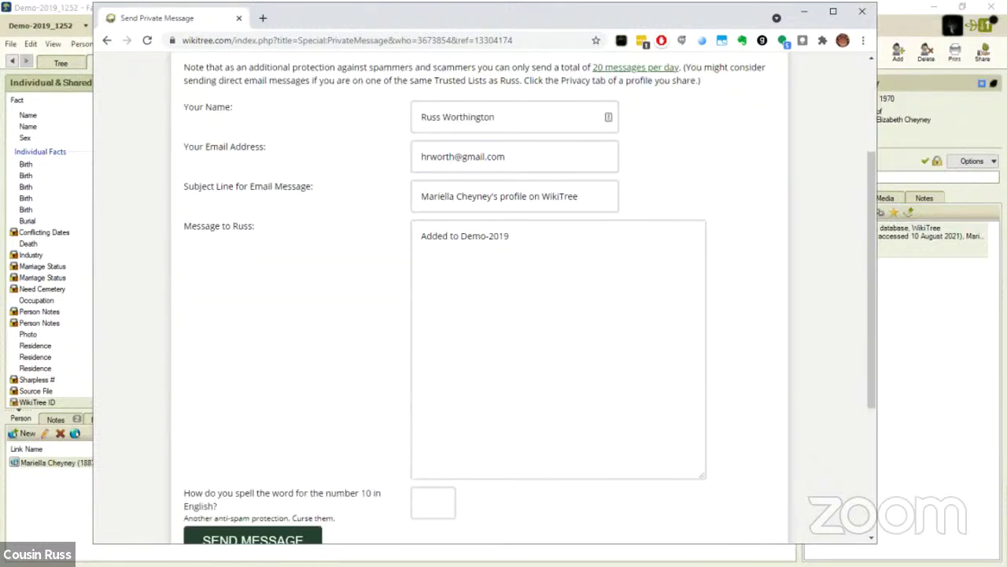
left_click(433, 502)
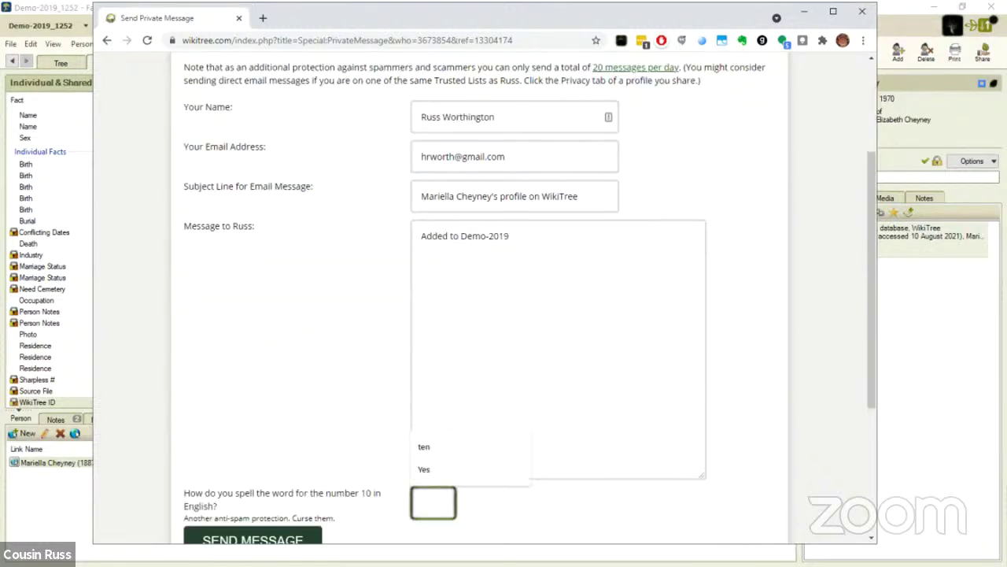
left_click(429, 447)
left_click(253, 537)
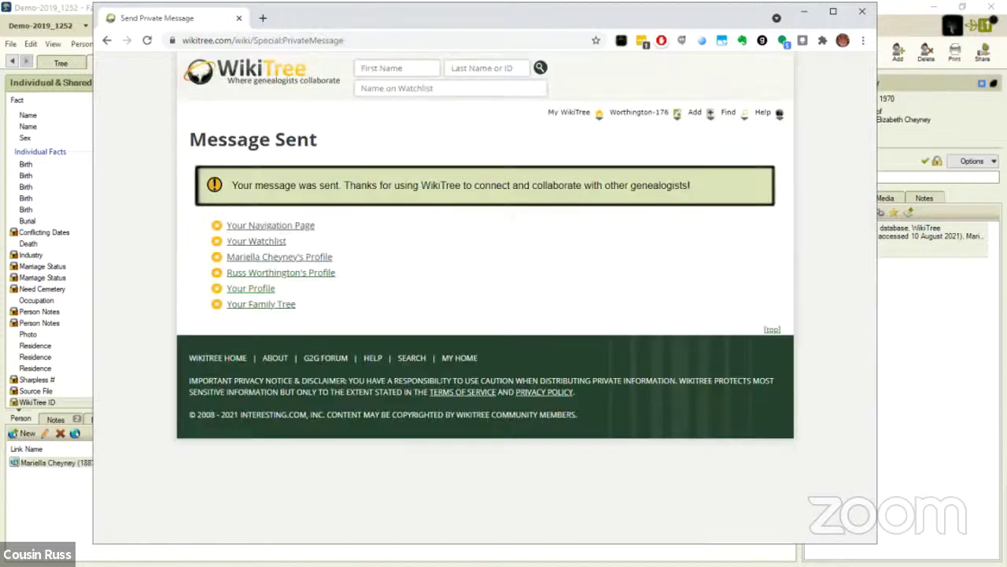
Close the sent-message browser window and minimize the remaining WikiTree windows to return to Family Tree Maker
left_click(863, 11)
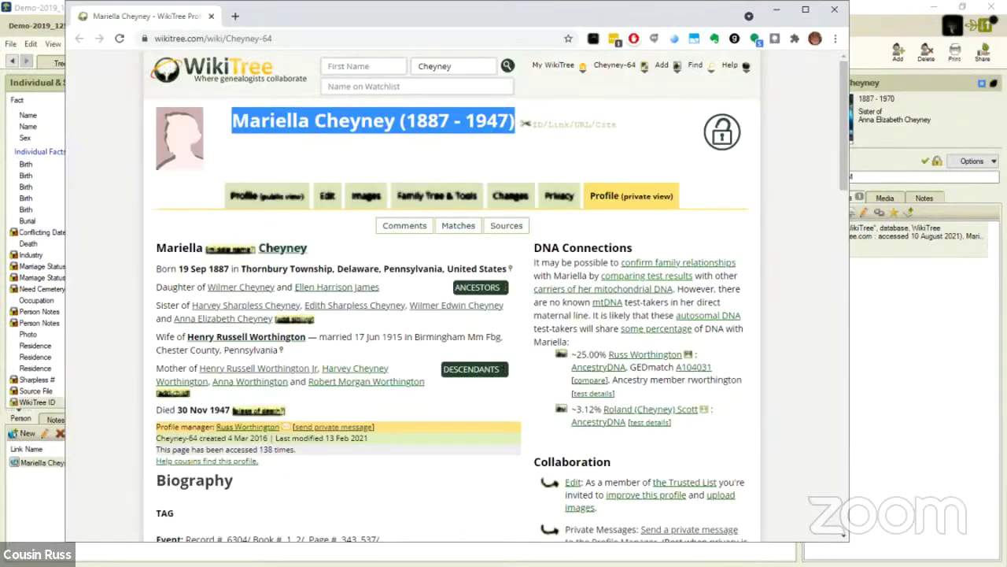
left_click(776, 10)
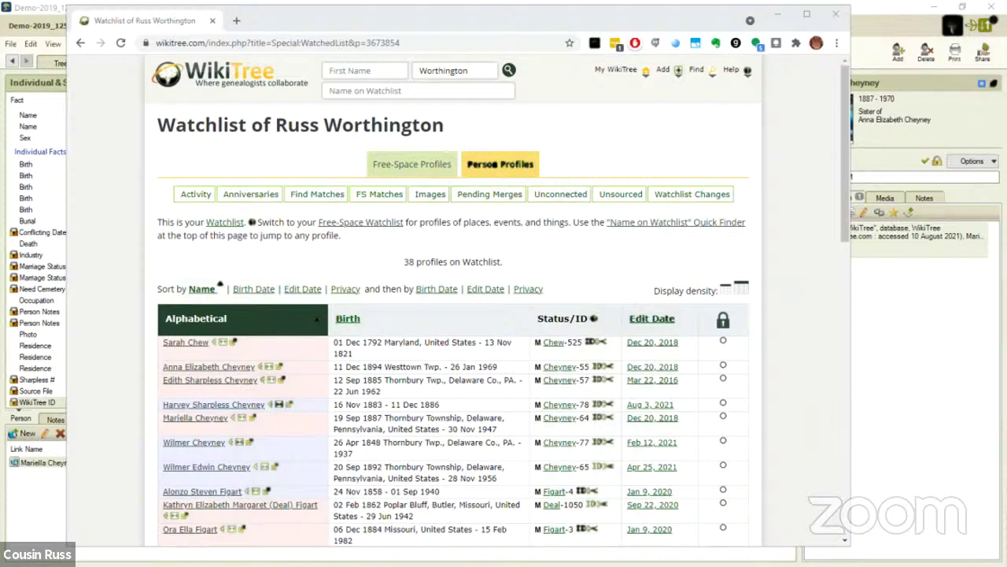
left_click(777, 14)
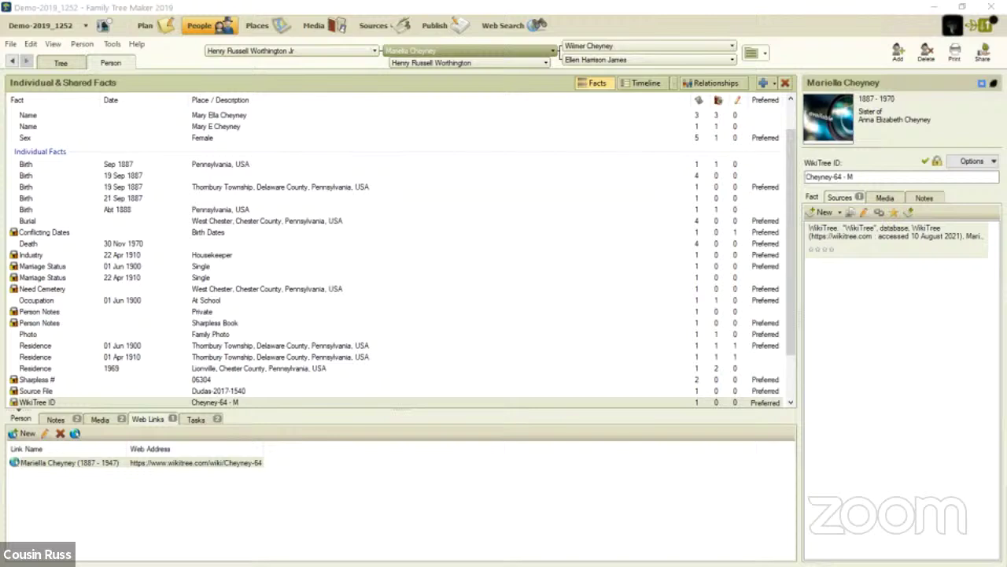
Check the WikiTree ID citation by opening its web address in the browser, and leave the citation without changes
double_click(897, 232)
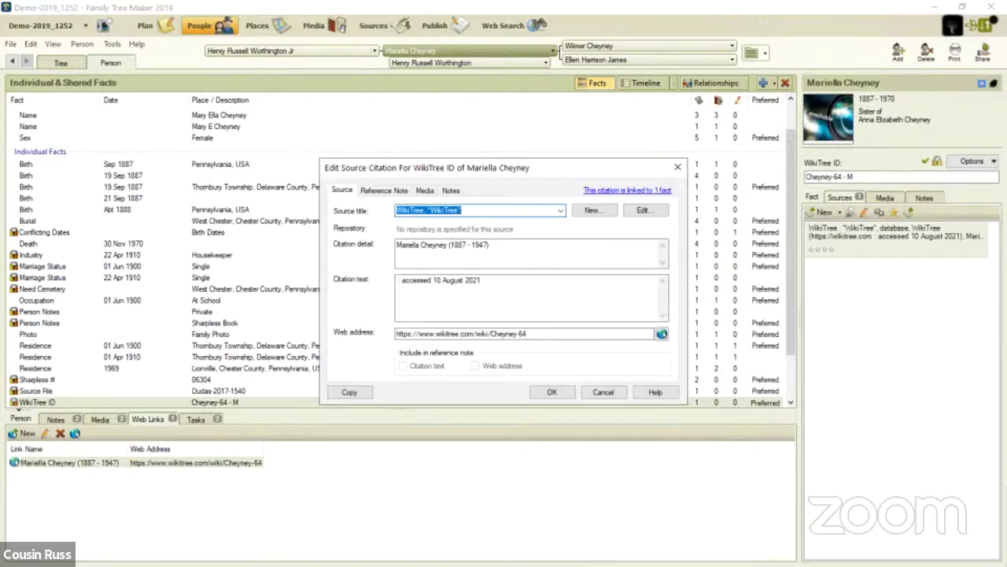
left_click(662, 334)
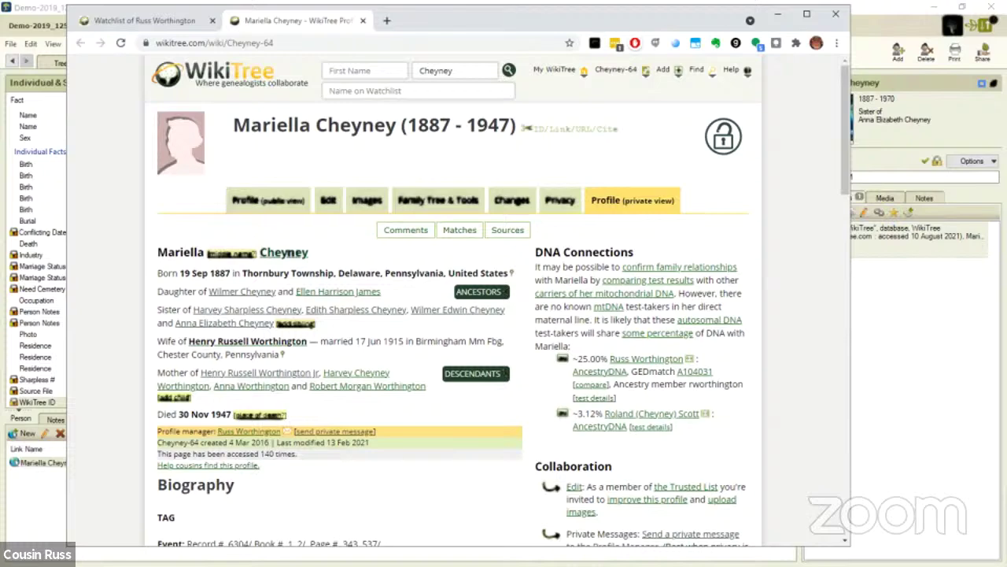
left_click(778, 13)
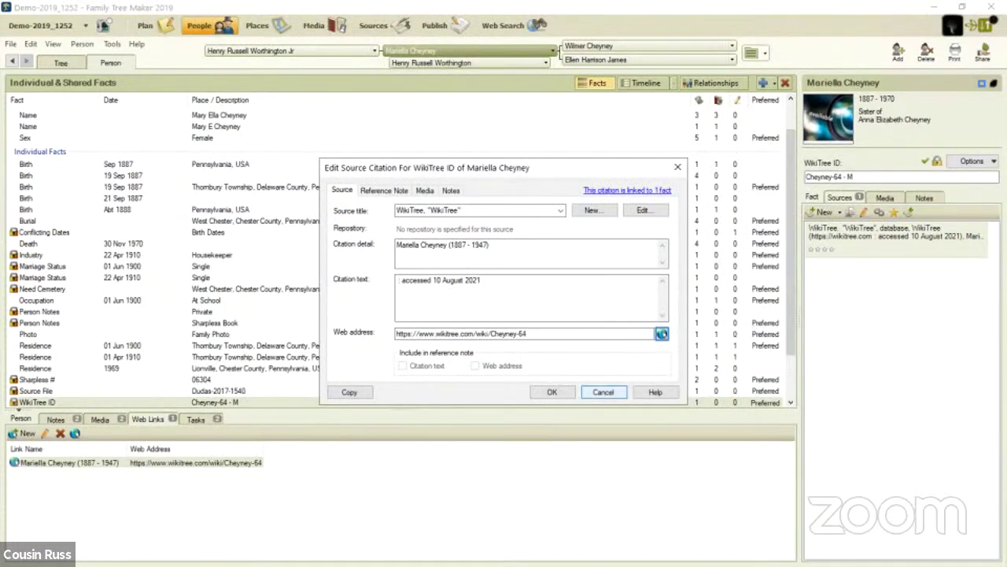
left_click(604, 392)
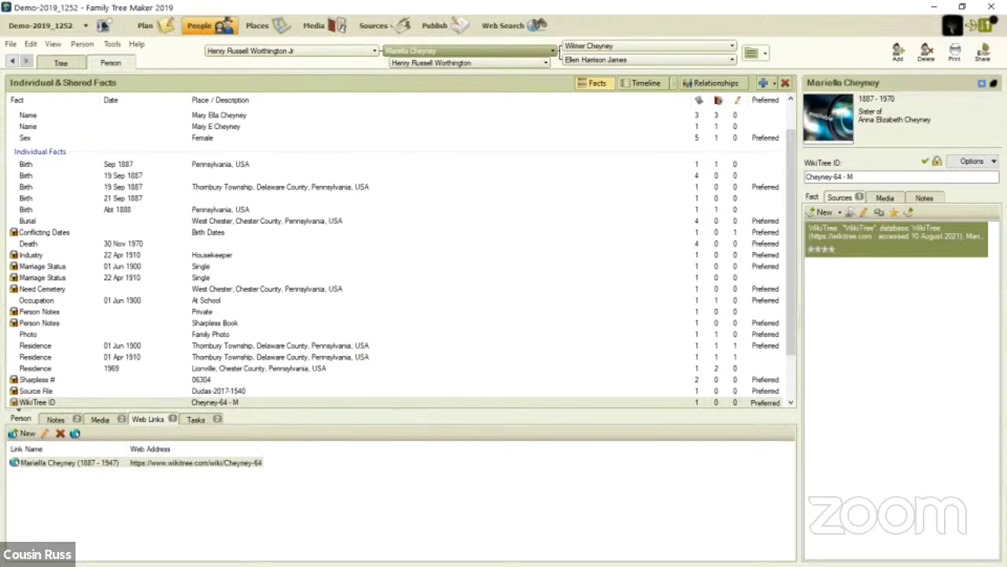